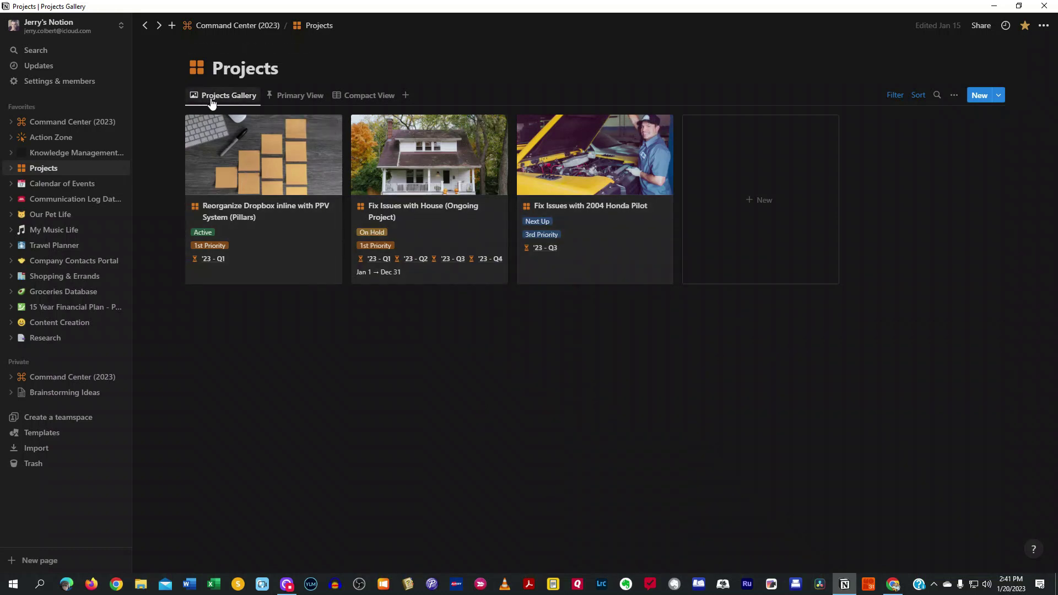
# - Look through the Primary View and Compact View of the Projects database, ending back on the Projects Gallery
pyautogui.click(300, 96)
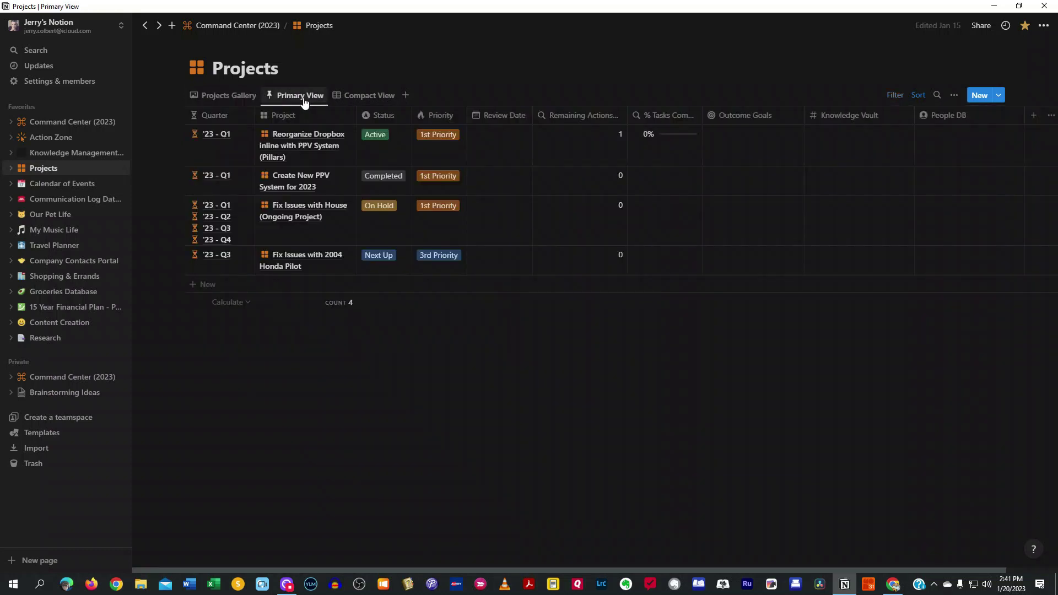
pyautogui.click(365, 97)
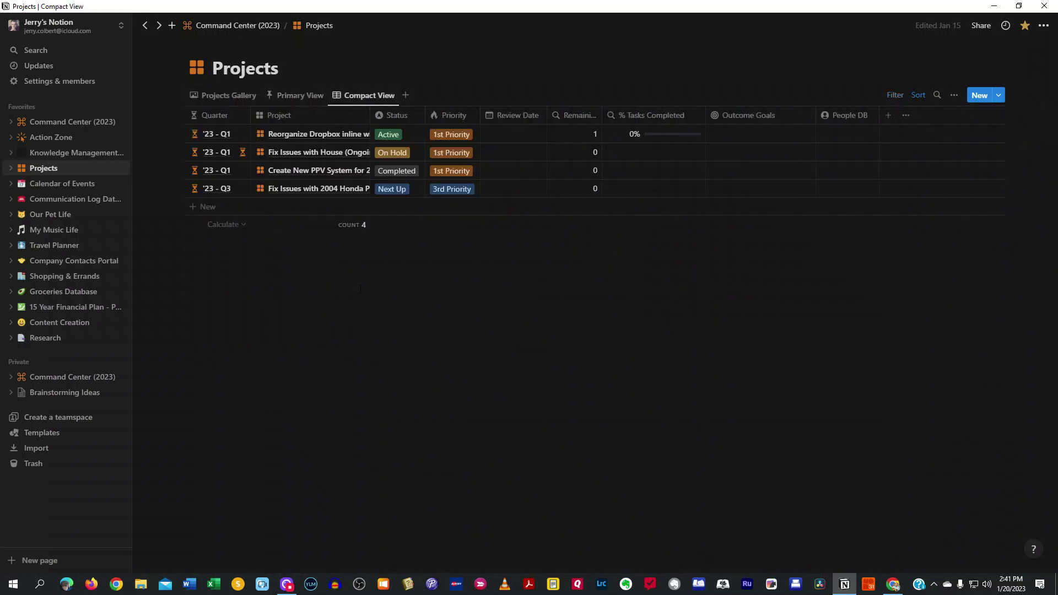
pyautogui.click(223, 96)
# - Review the Reorganize Dropbox project page from its properties down to Company Contacts, then return to the Projects database
pyautogui.click(303, 239)
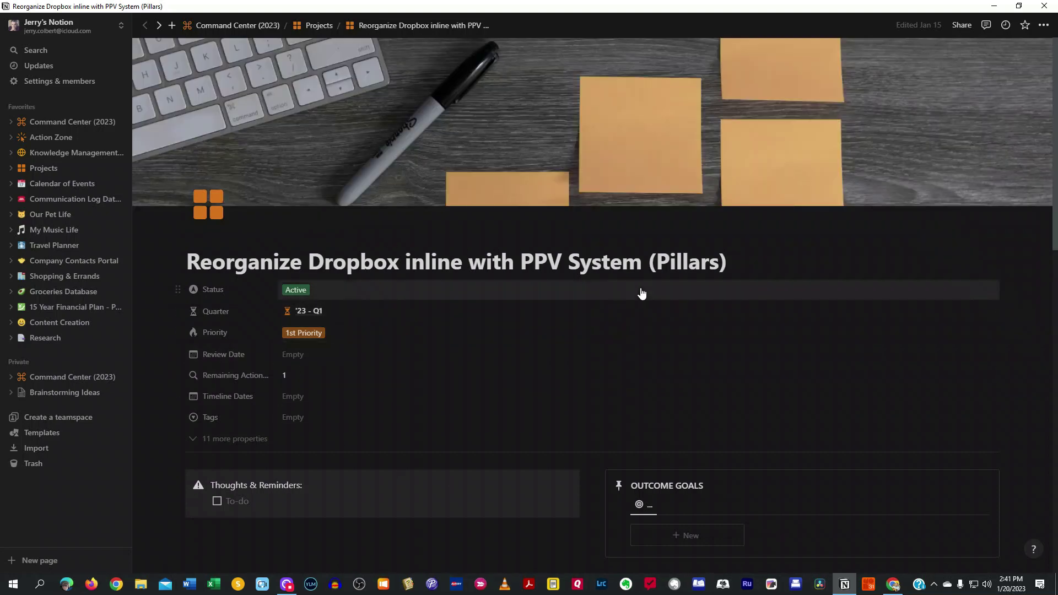
pyautogui.scroll(-1, 639, 293)
pyautogui.scroll(-3, 640, 293)
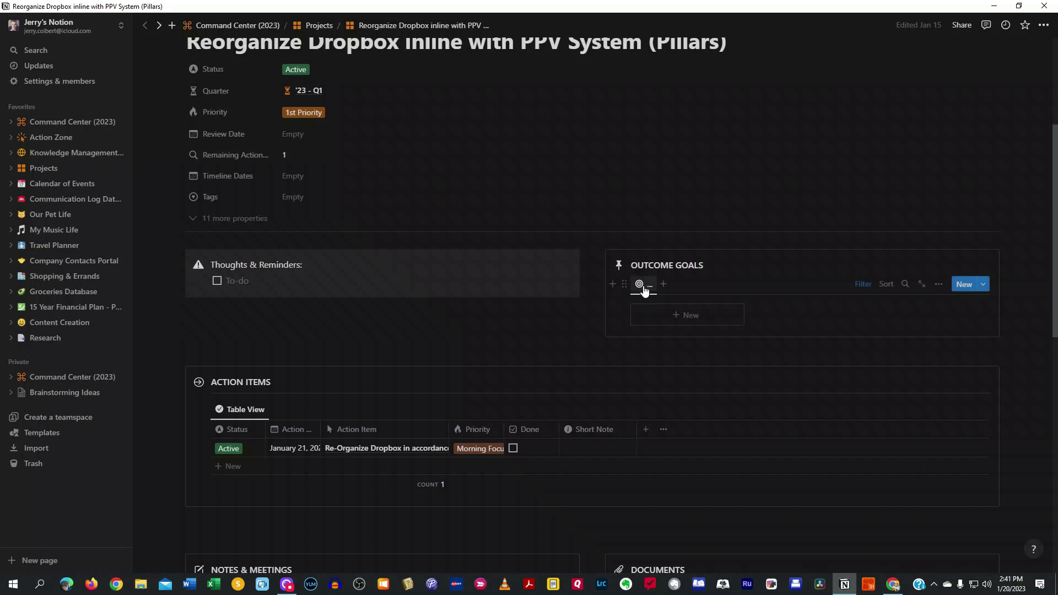
pyautogui.scroll(-2, 647, 290)
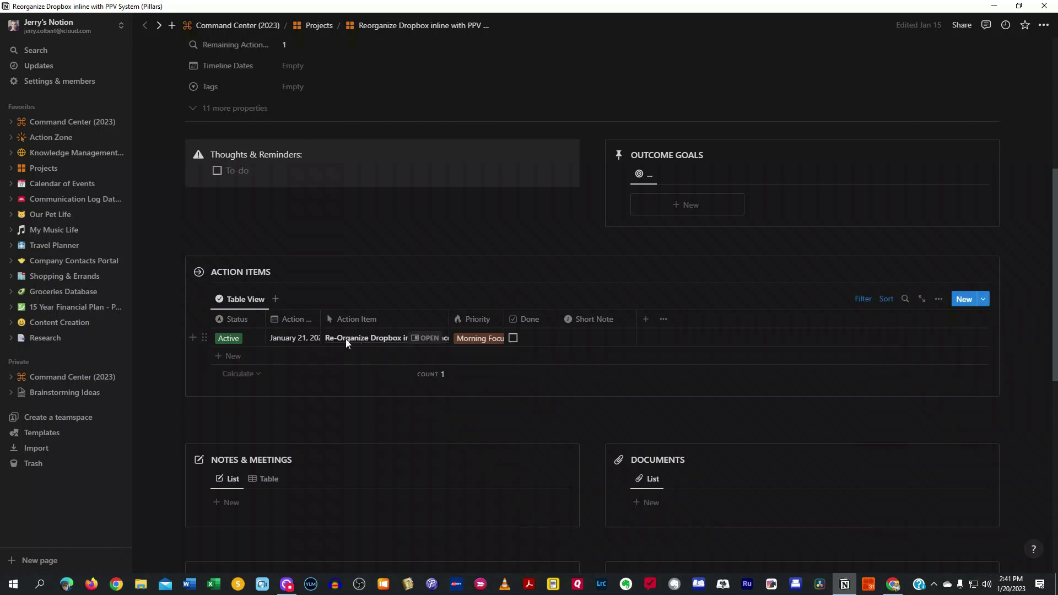
pyautogui.scroll(-5, 497, 412)
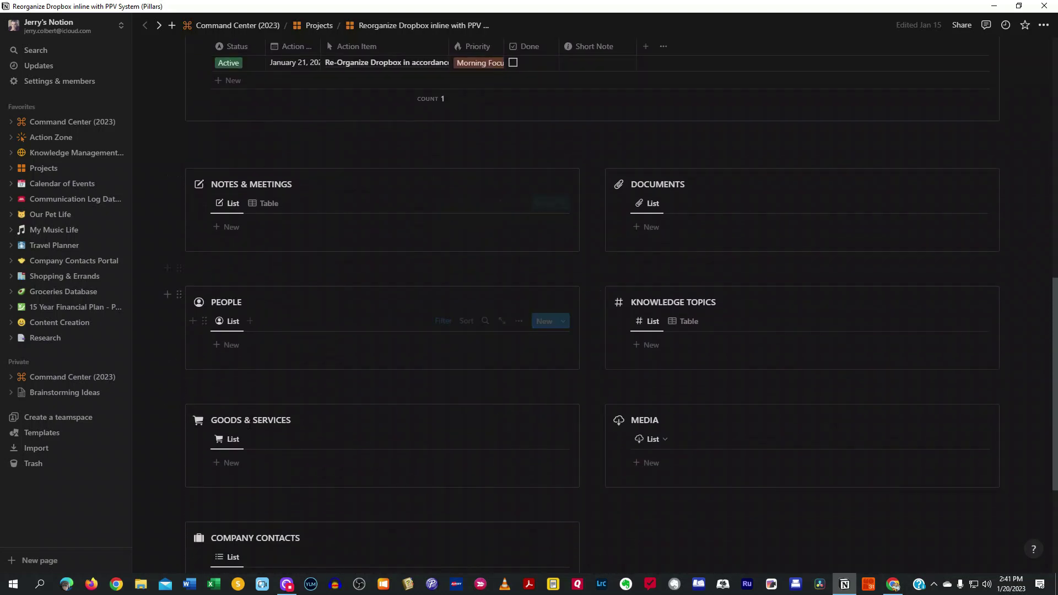
pyautogui.scroll(-2, 440, 468)
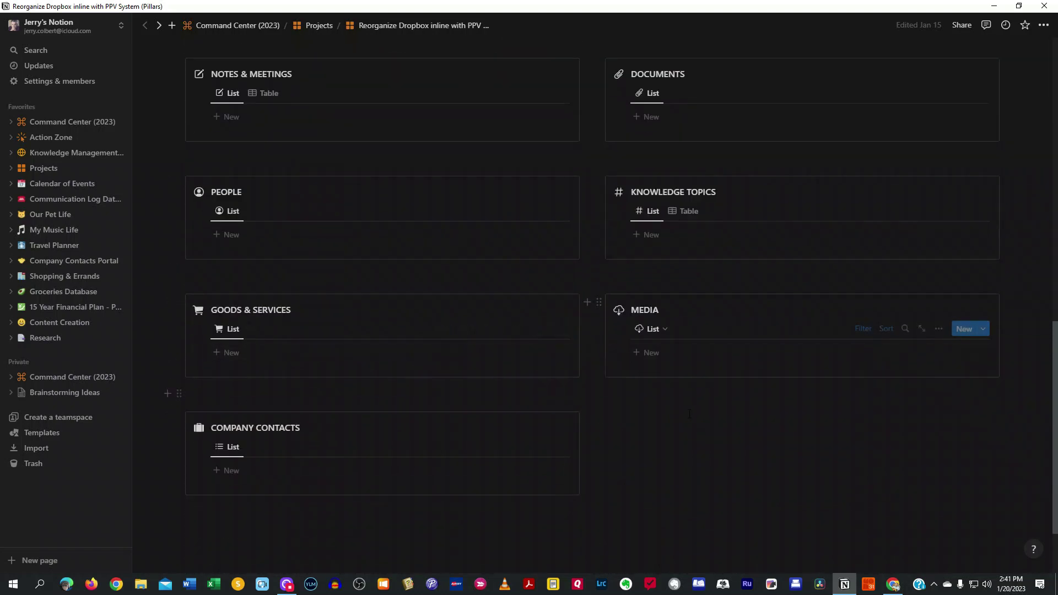
pyautogui.scroll(10, 531, 432)
pyautogui.scroll(3, 531, 432)
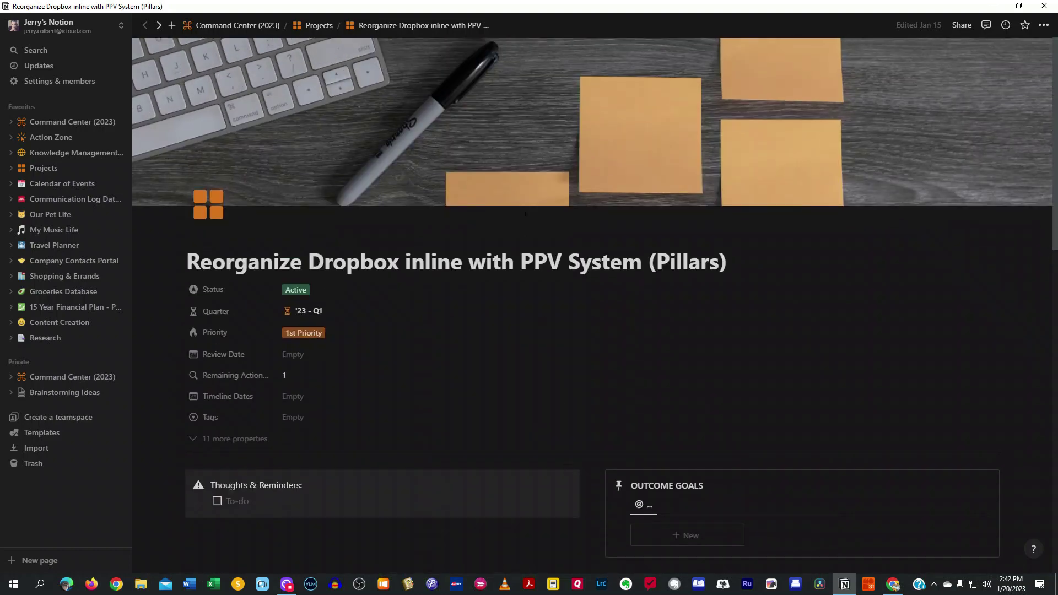
pyautogui.click(319, 26)
# - Examine the Fix Issues with House project's properties, attention checklist, action items and linked sections, ending back at the Projects database
pyautogui.click(461, 229)
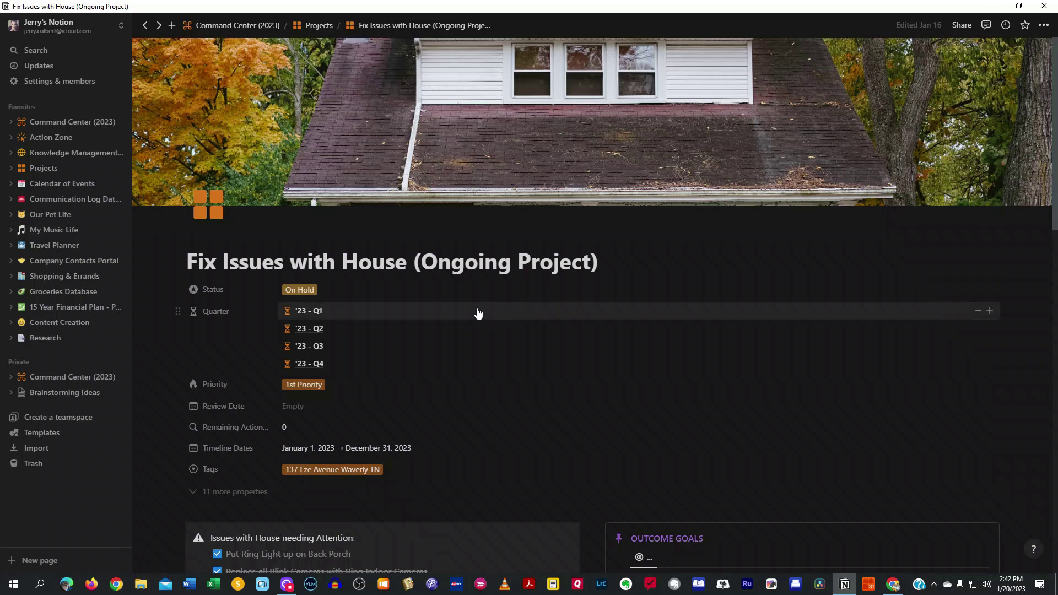
pyautogui.scroll(-4, 478, 312)
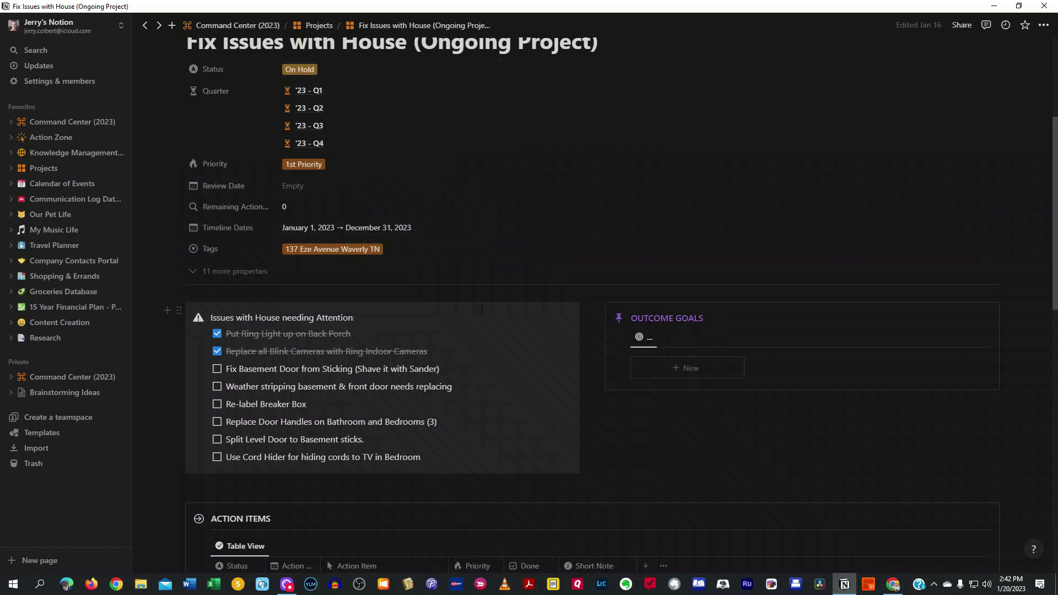
pyautogui.scroll(-2, 481, 310)
pyautogui.scroll(-2, 482, 309)
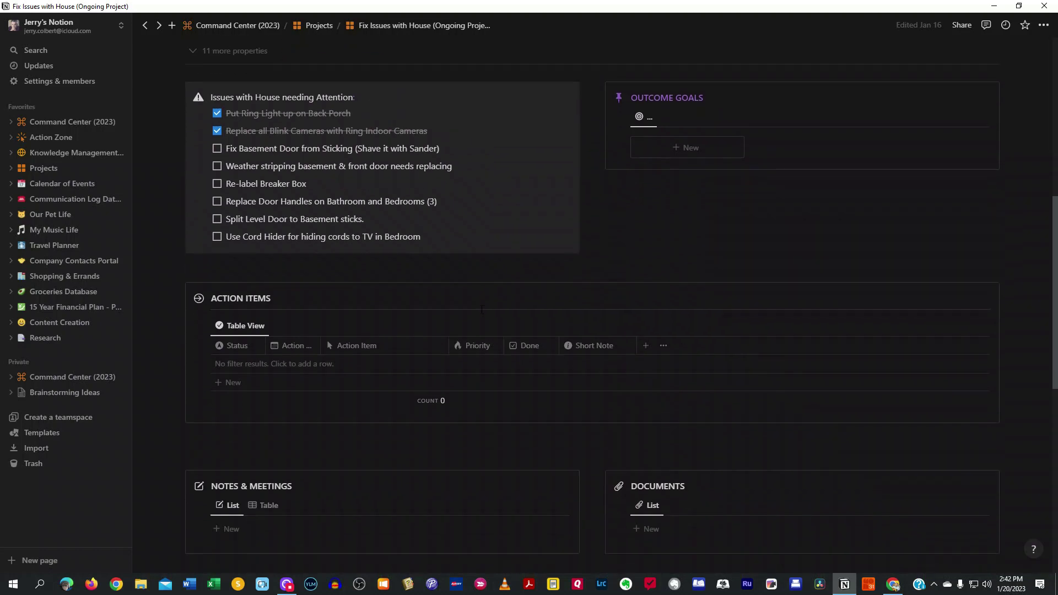
pyautogui.scroll(2, 482, 309)
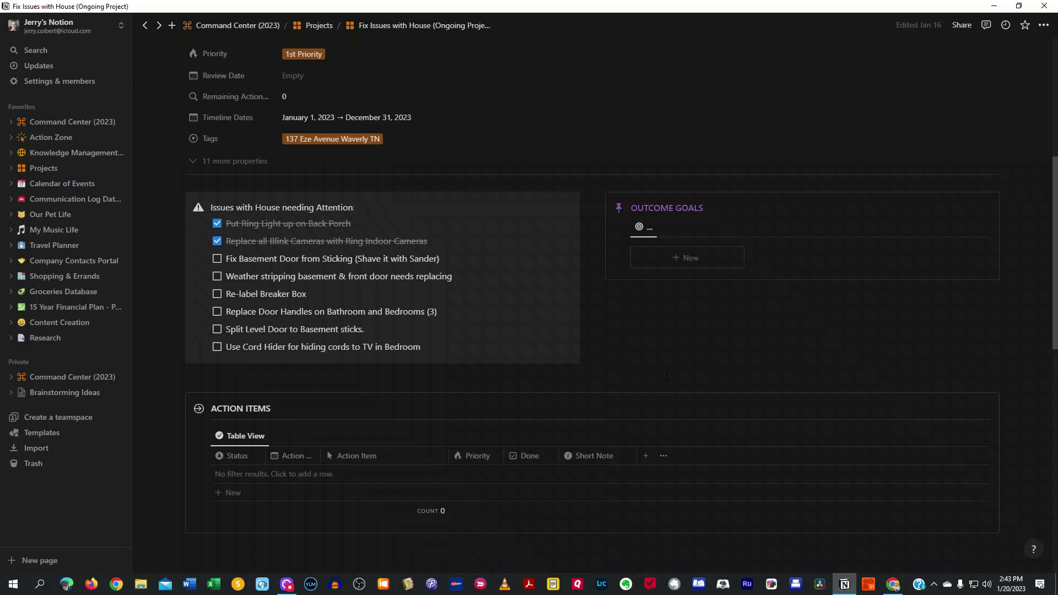
pyautogui.scroll(-2, 663, 376)
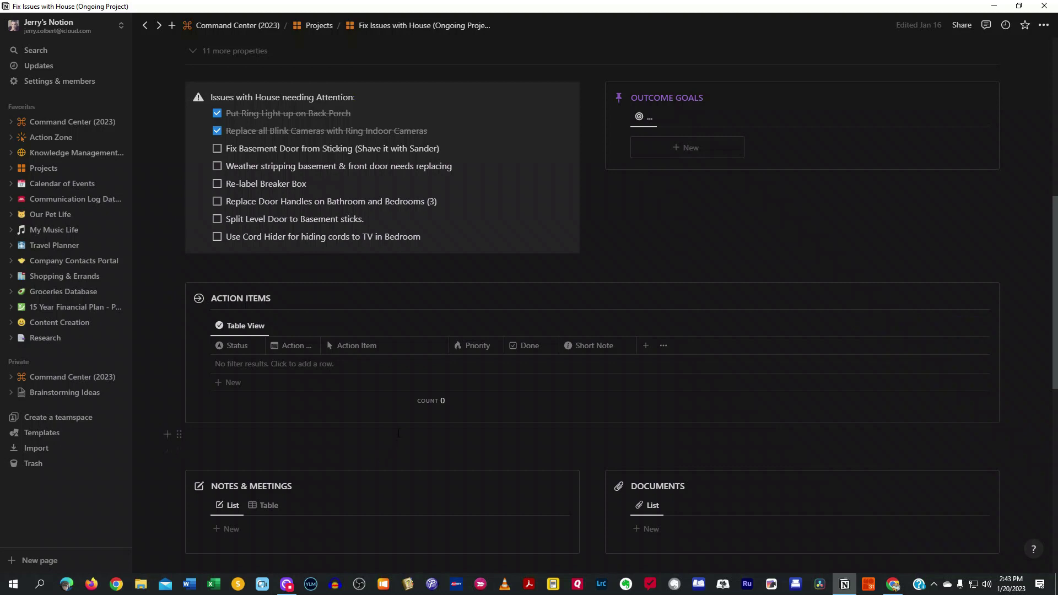
pyautogui.scroll(-3, 513, 444)
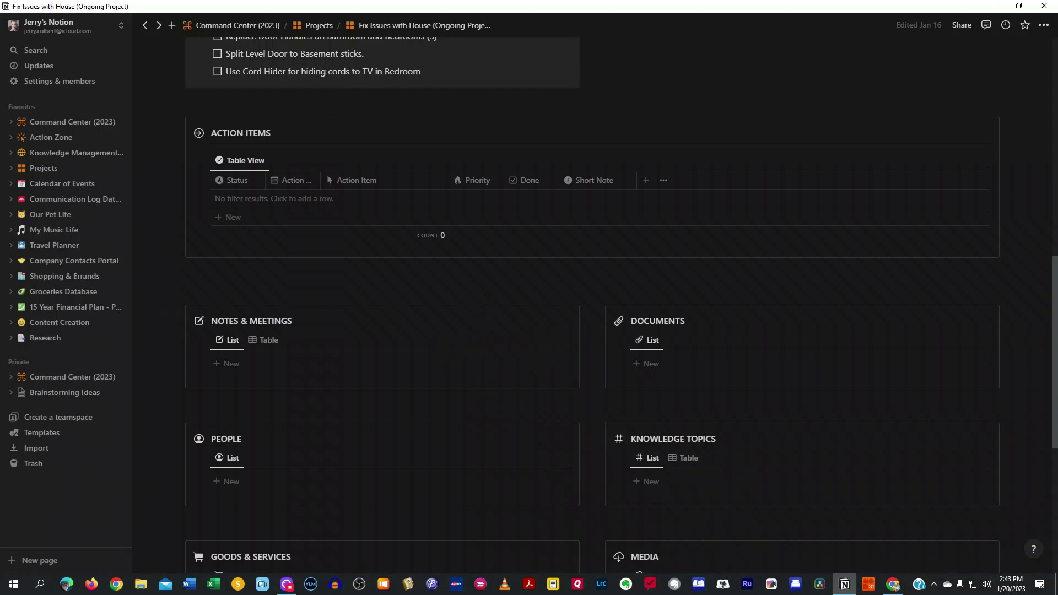
pyautogui.scroll(1, 486, 298)
pyautogui.scroll(-2, 486, 298)
pyautogui.scroll(-1, 486, 298)
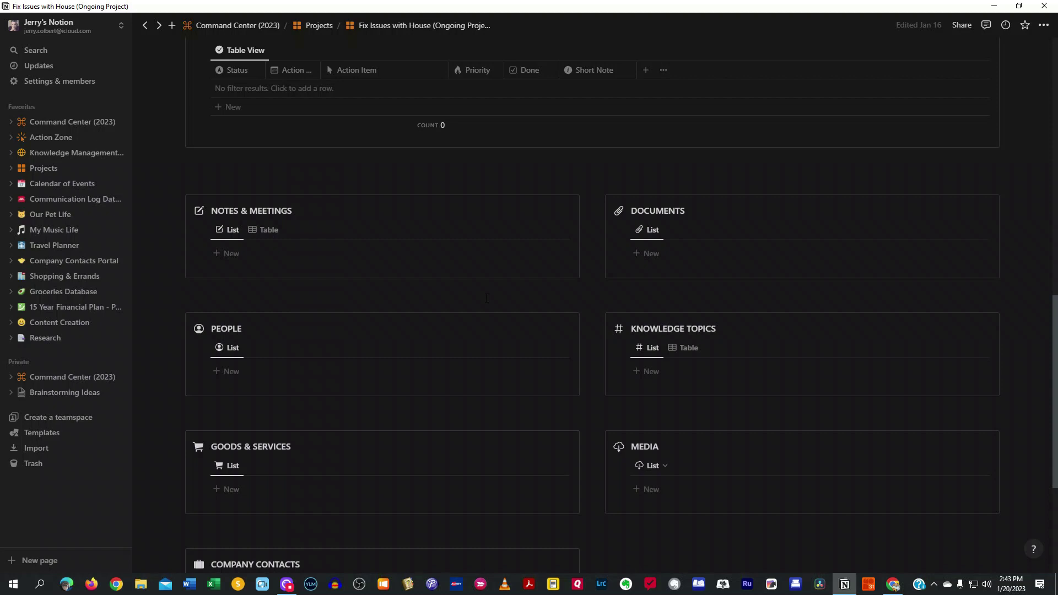
pyautogui.scroll(-2, 486, 298)
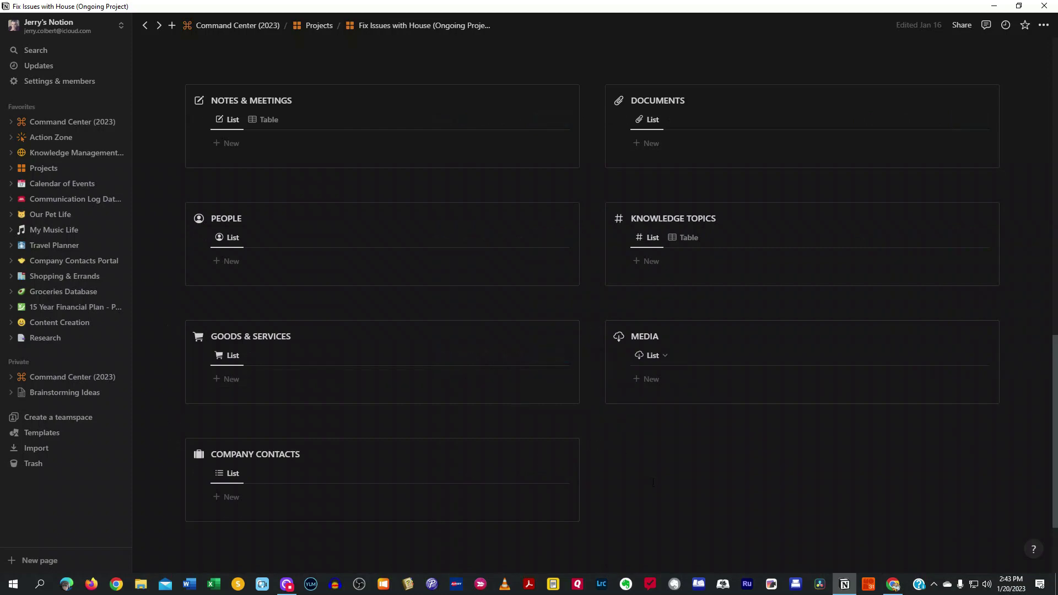
pyautogui.scroll(12, 653, 482)
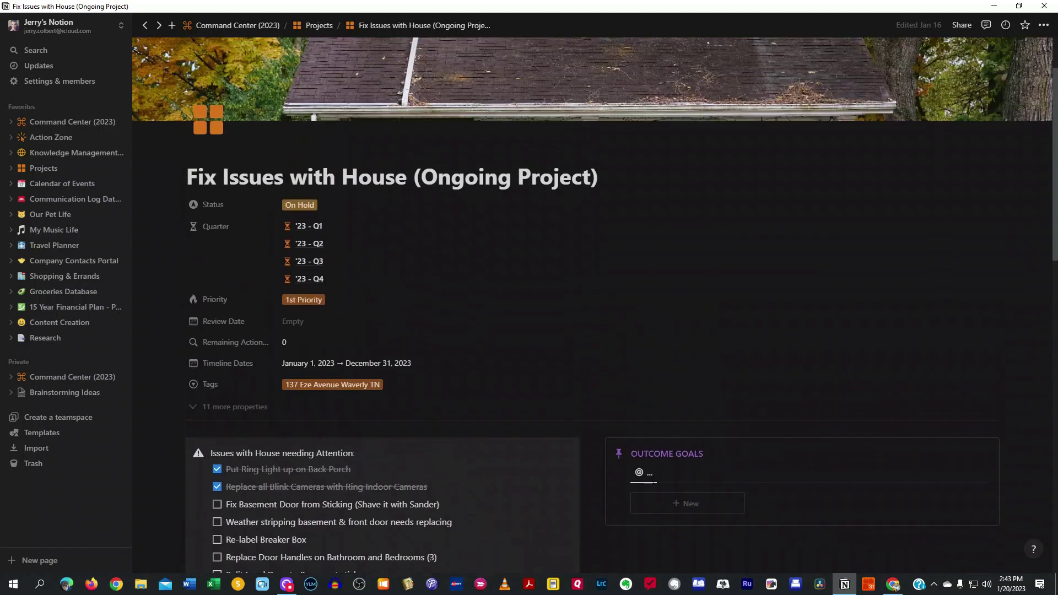
pyautogui.click(320, 26)
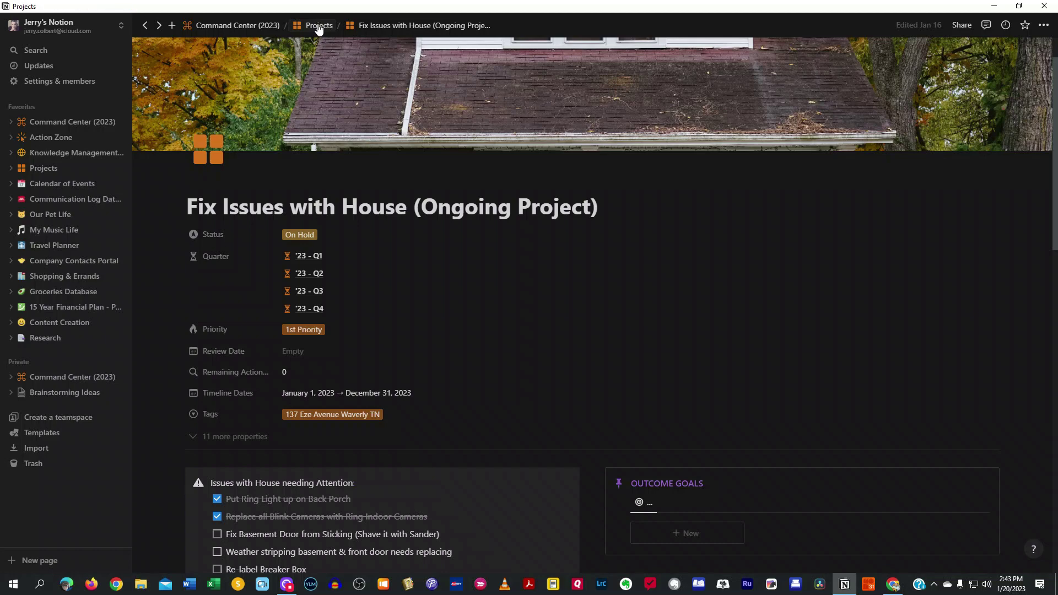
# - Examine the Fix Issues with 2004 Honda Pilot project's vehicle checklist, action items and linked sections, ending back at the Projects database
pyautogui.click(628, 233)
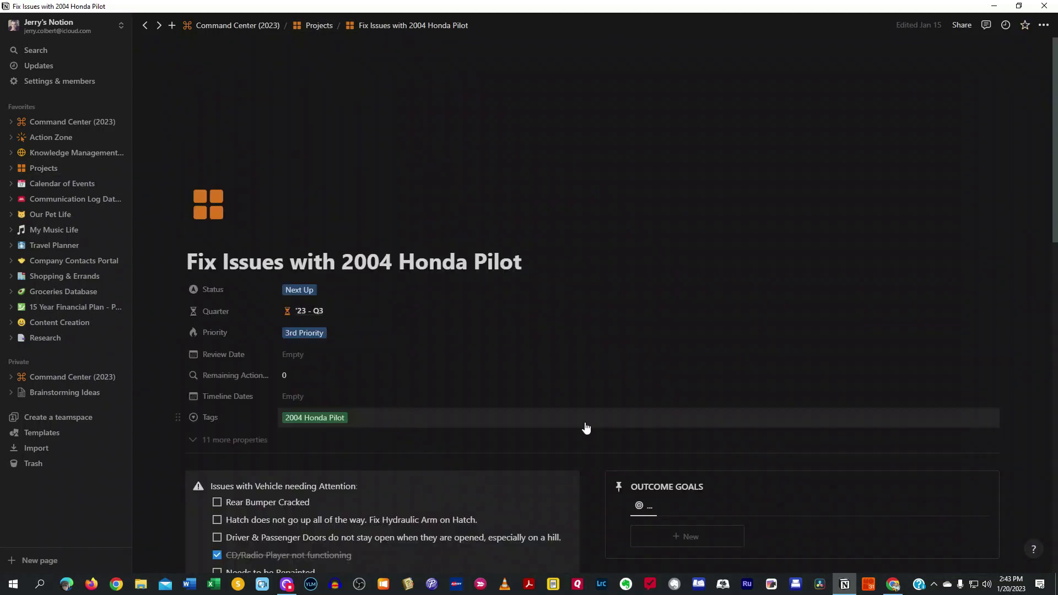
pyautogui.scroll(-3, 628, 345)
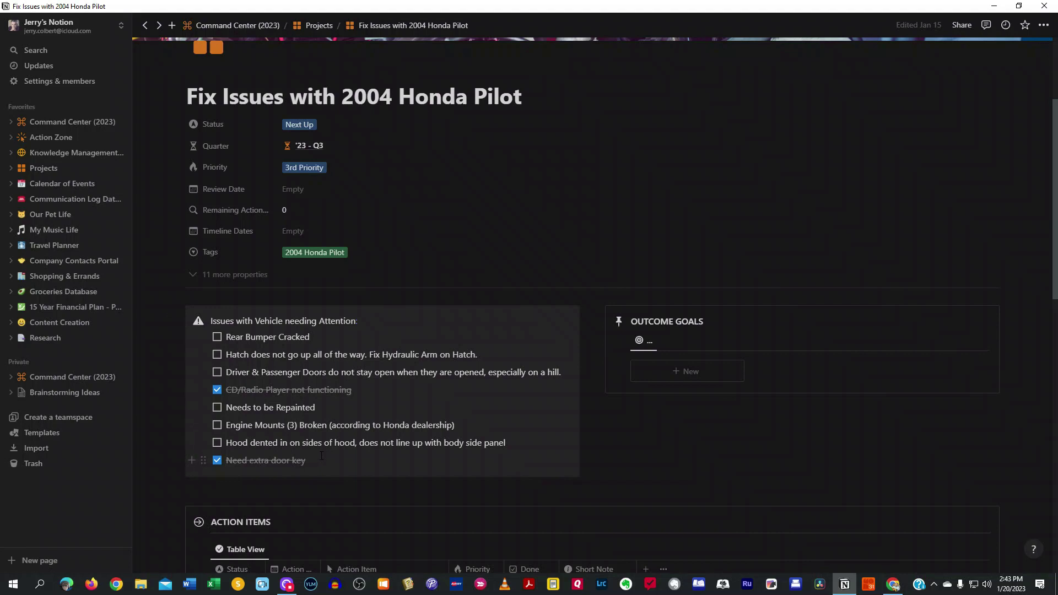
pyautogui.scroll(-4, 328, 452)
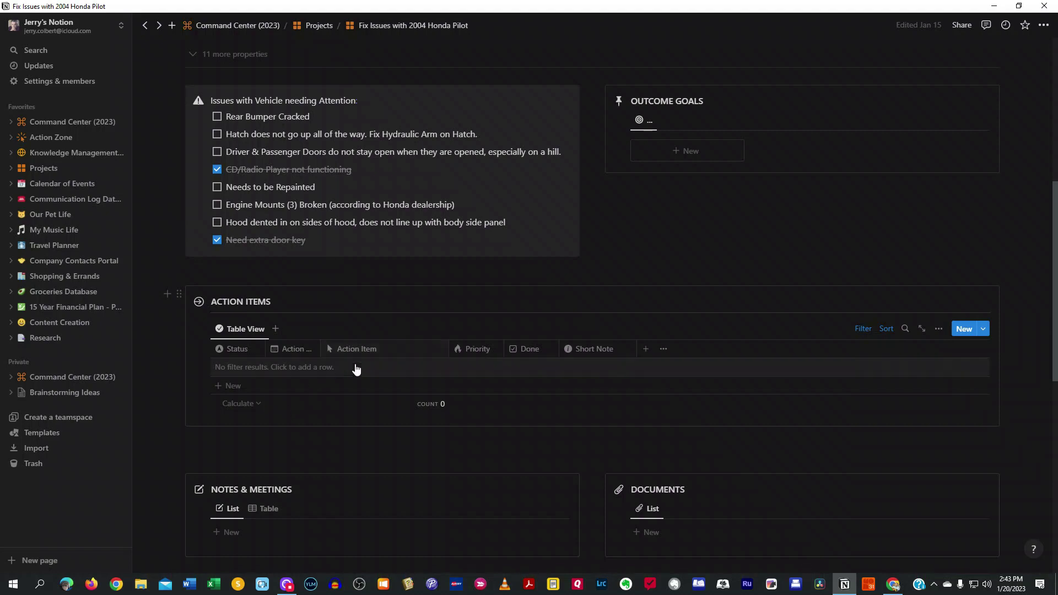
pyautogui.scroll(-3, 358, 371)
pyautogui.scroll(-4, 358, 370)
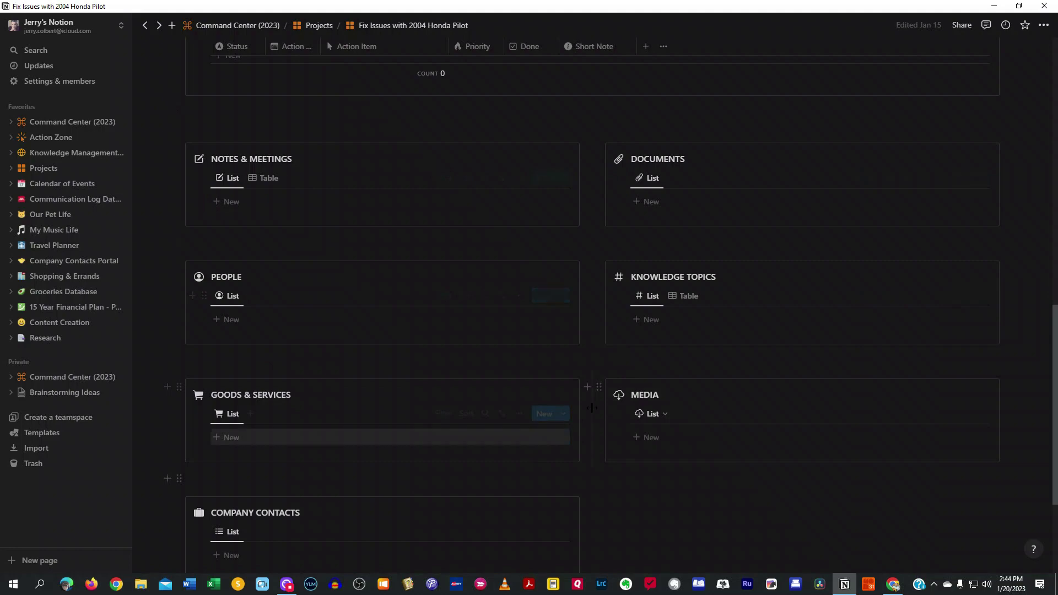
pyautogui.scroll(7, 535, 452)
pyautogui.scroll(6, 535, 449)
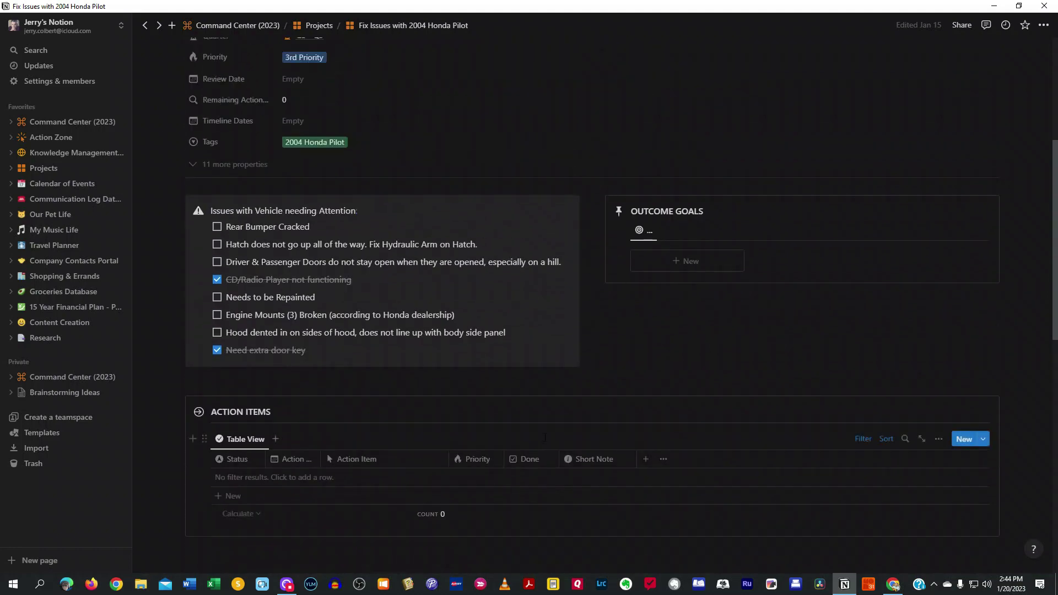
pyautogui.scroll(1, 610, 388)
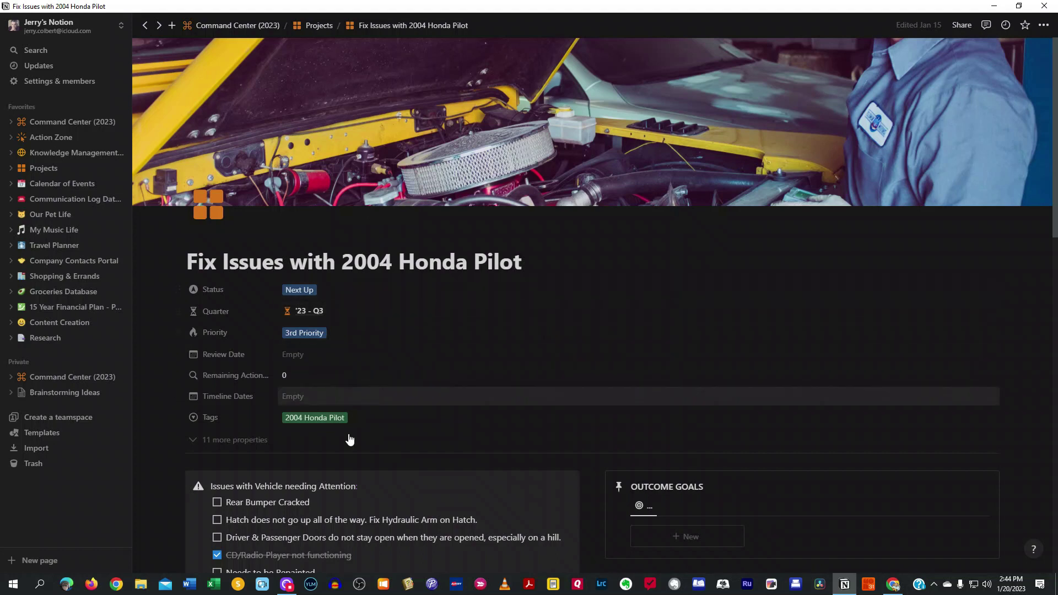
pyautogui.click(319, 26)
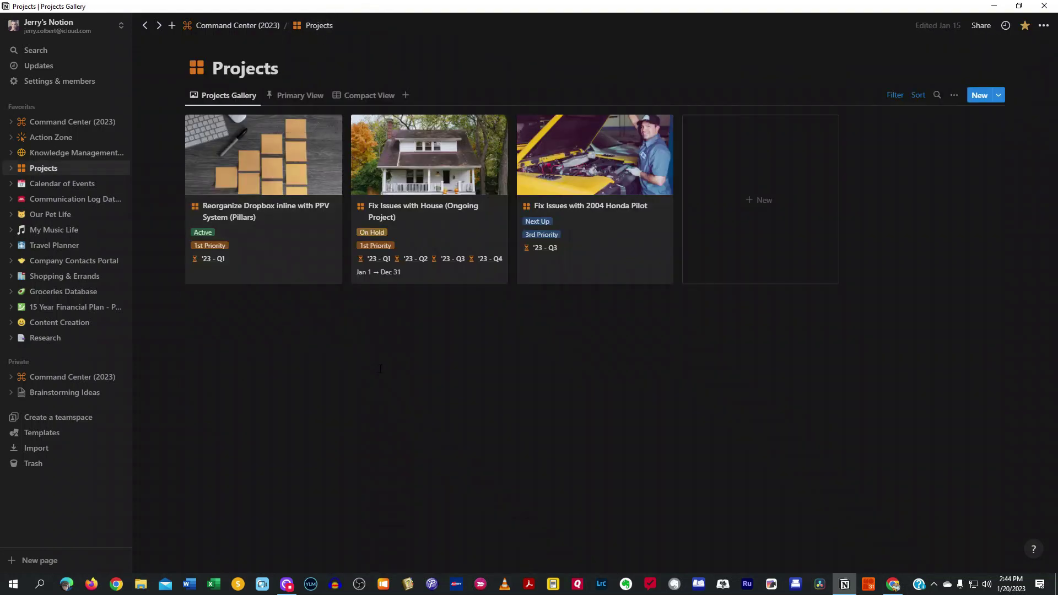